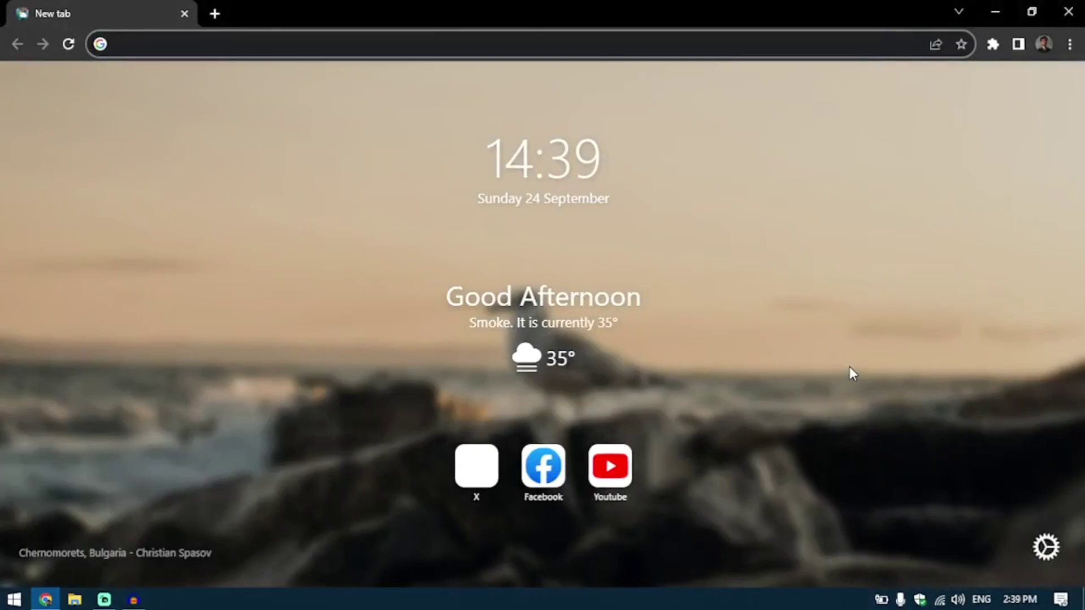
Step: Open a new Chrome Incognito window and maximize it
left_click(1070, 44)
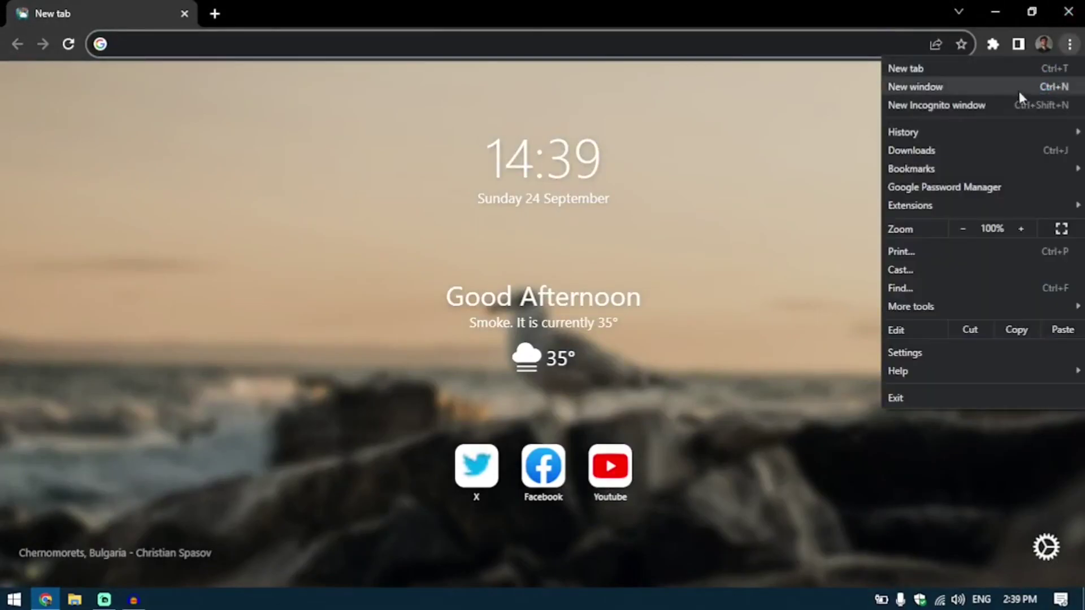
left_click(1000, 105)
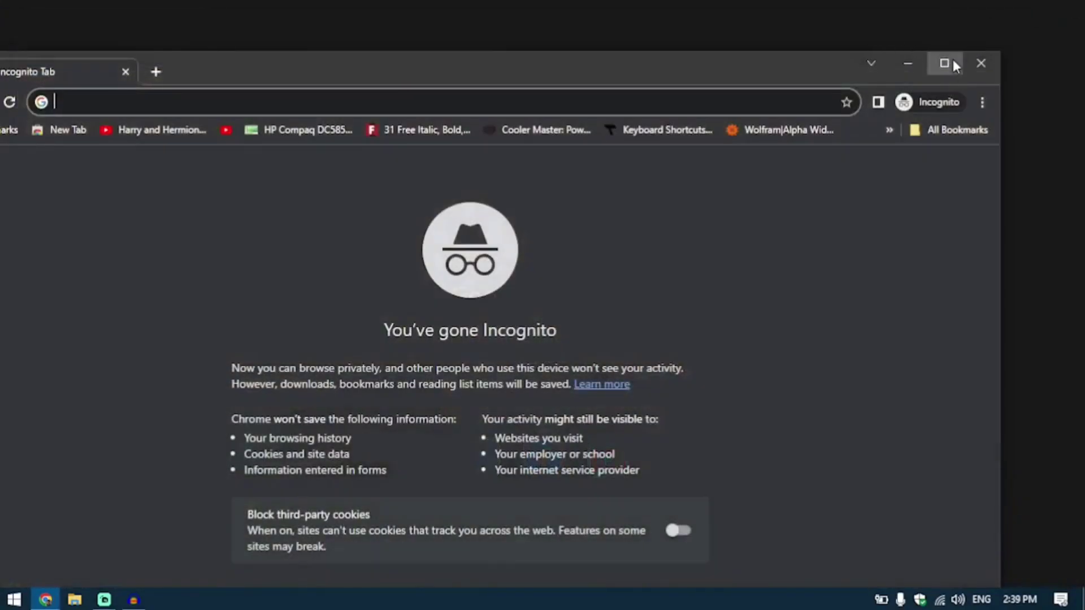
left_click(948, 63)
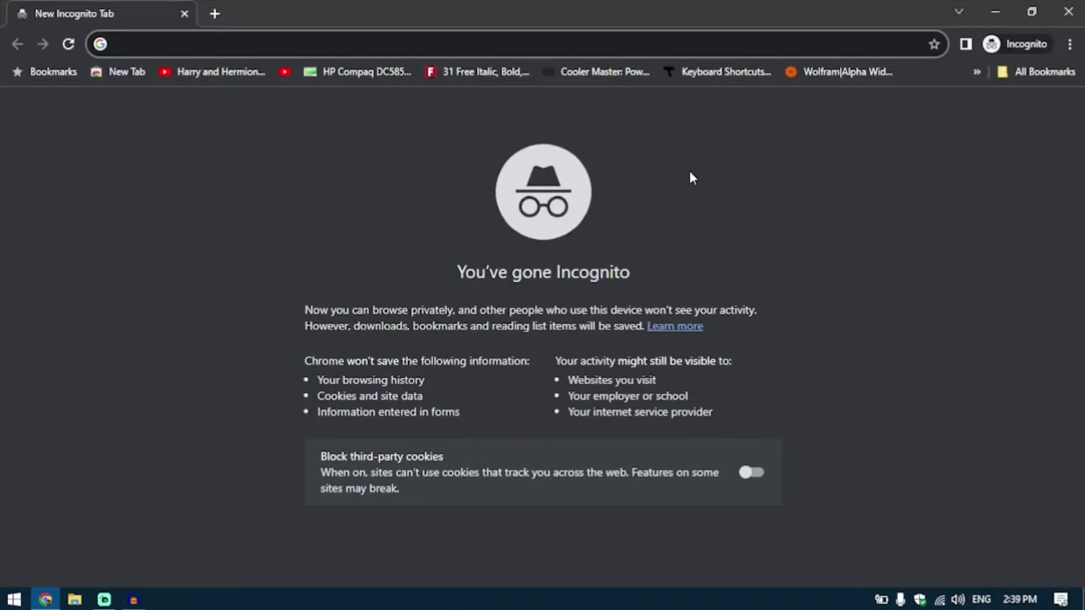
type("spo")
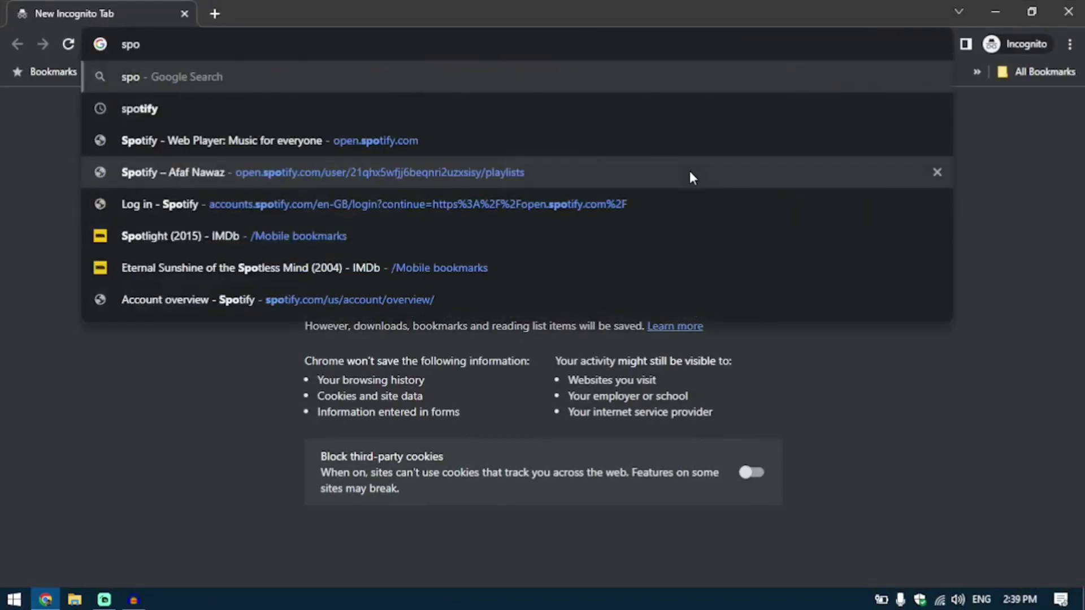
Step: Load open.spotify.com from the address bar suggestion
key("Down")
key("Down")
key("Return")
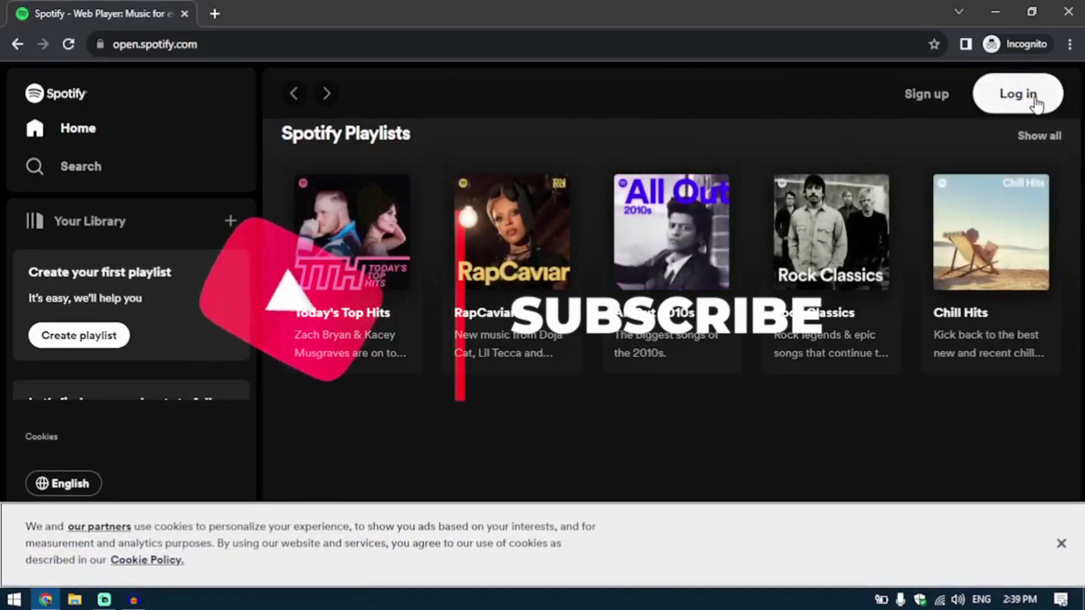
Step: Log in to Spotify using Chrome's saved account credentials
left_click(1034, 103)
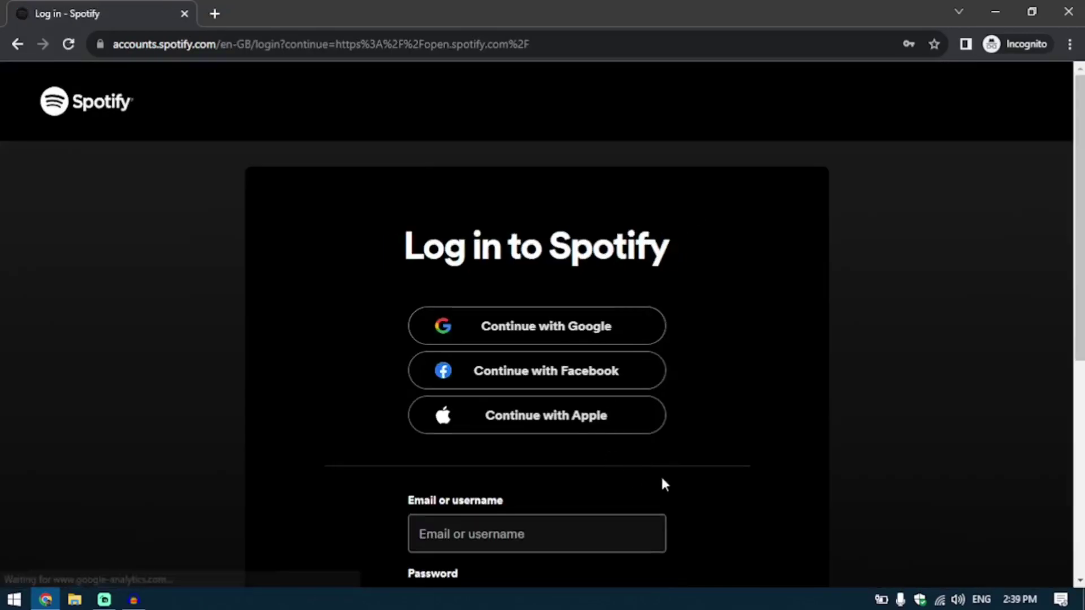
scroll(663, 483, "down", 2)
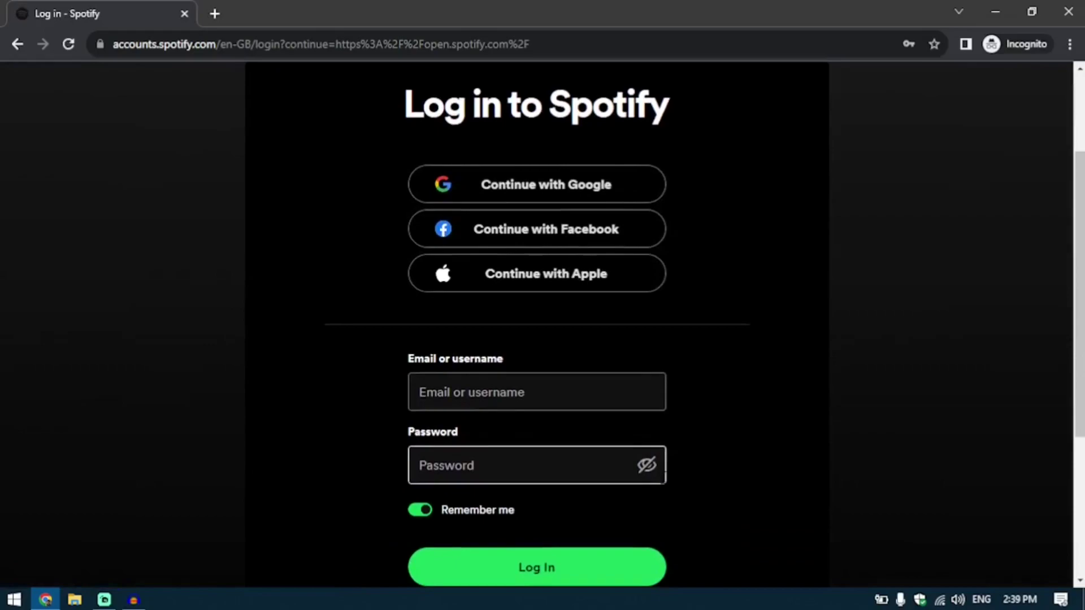
left_click(585, 392)
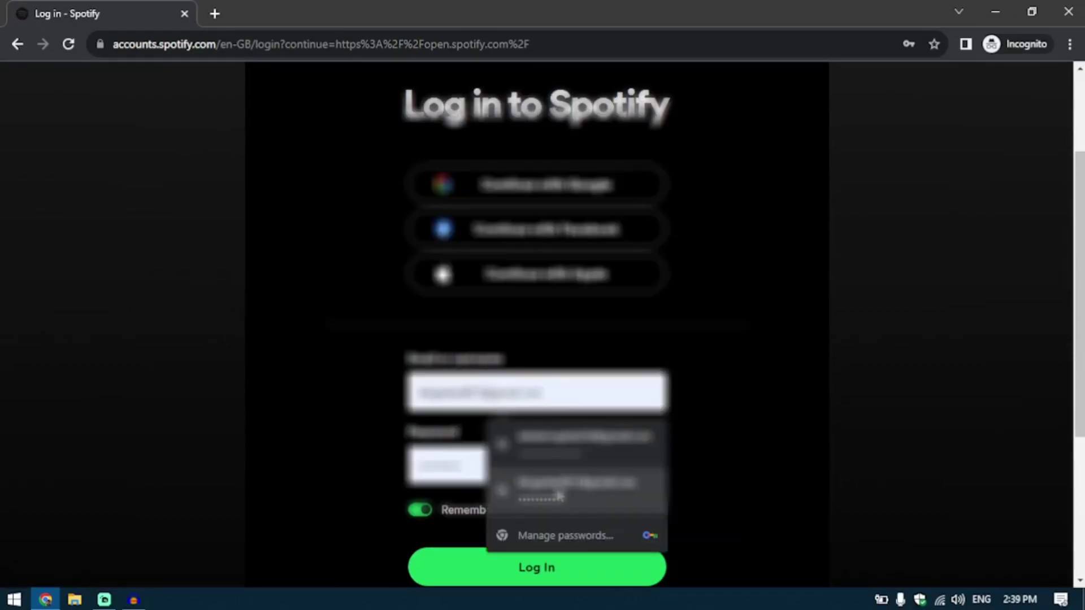
left_click(560, 495)
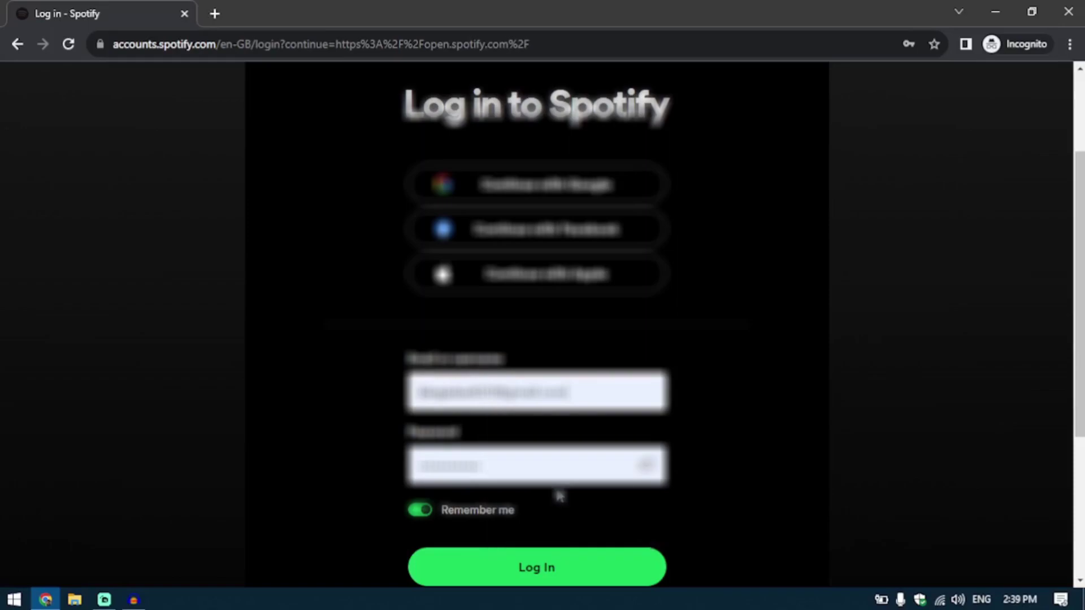
left_click(559, 584)
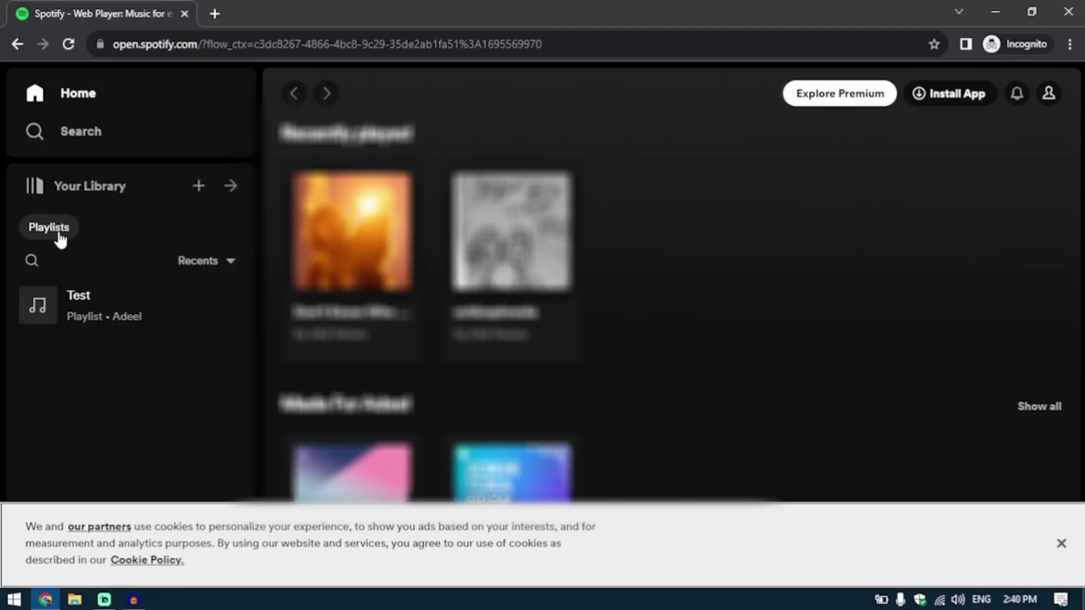
Step: Create the new empty playlist My Playlist #2 from Your Library's + menu
left_click(199, 187)
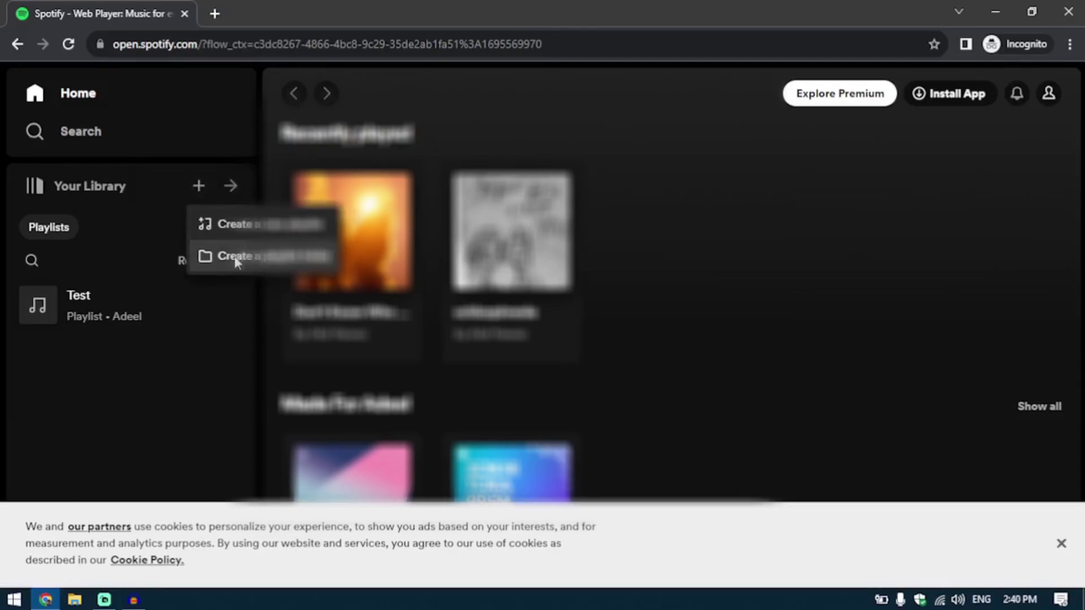
left_click(266, 235)
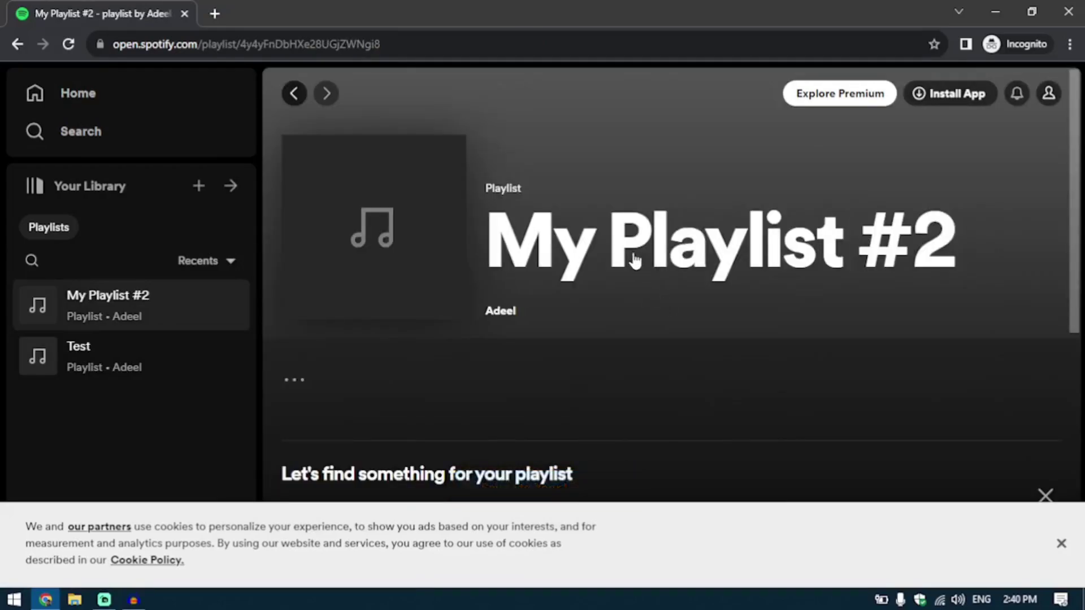
Step: Rename My Playlist #2 to 'Abc' in Edit details and save
left_click(634, 259)
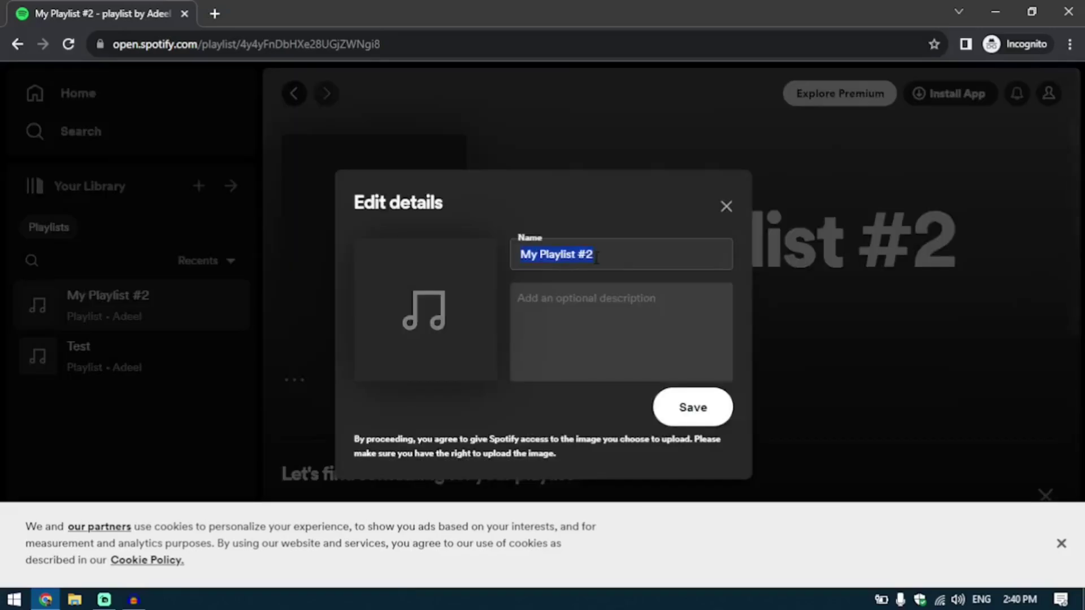
type("A")
type("bc")
left_click(596, 303)
mouse_move(425, 310)
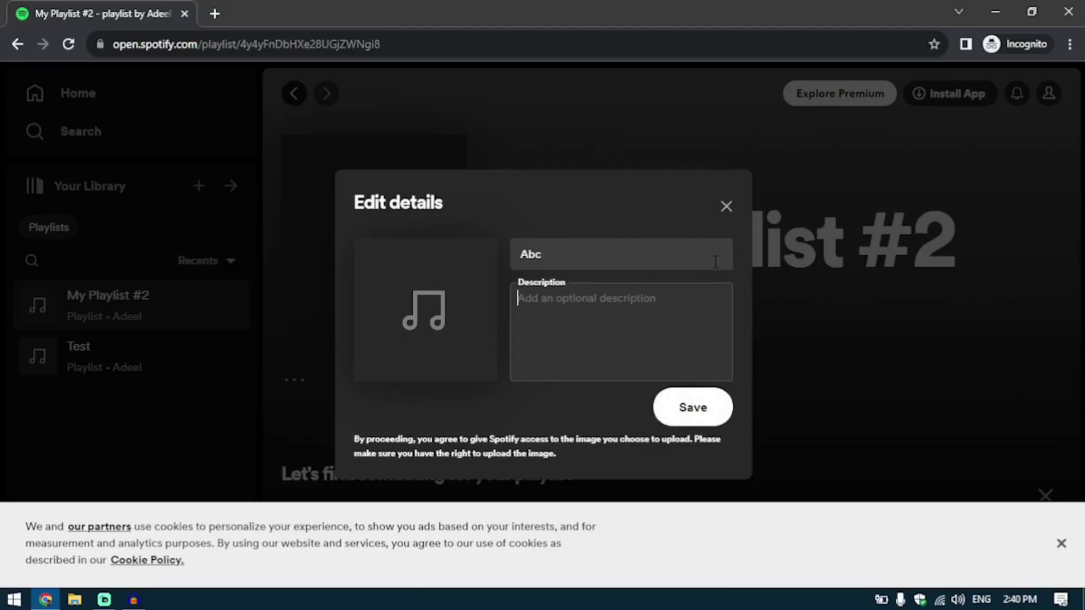
left_click(694, 407)
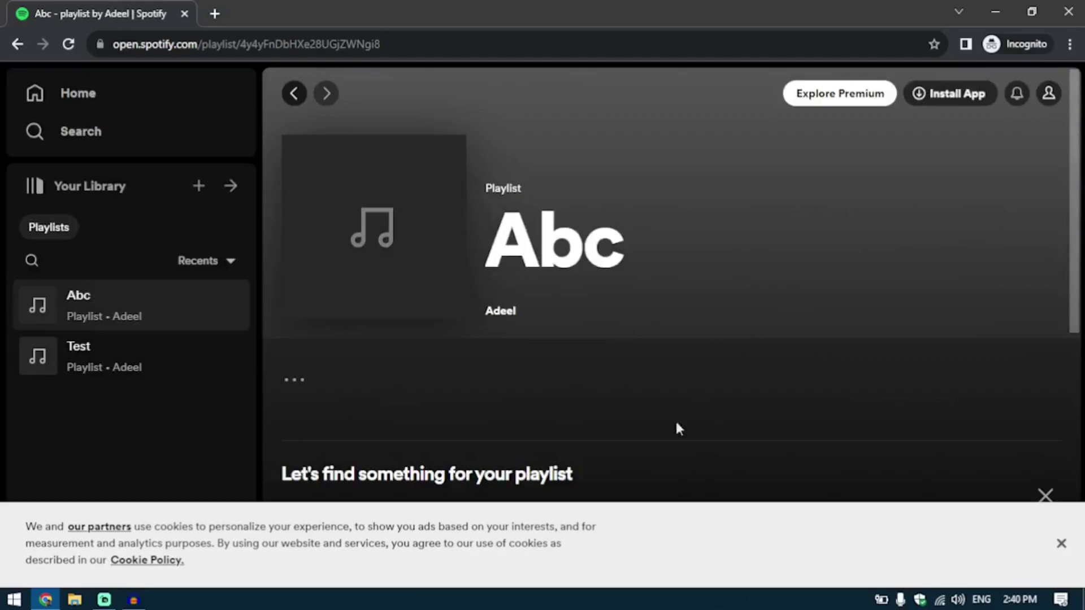
scroll(581, 381, "down", 1)
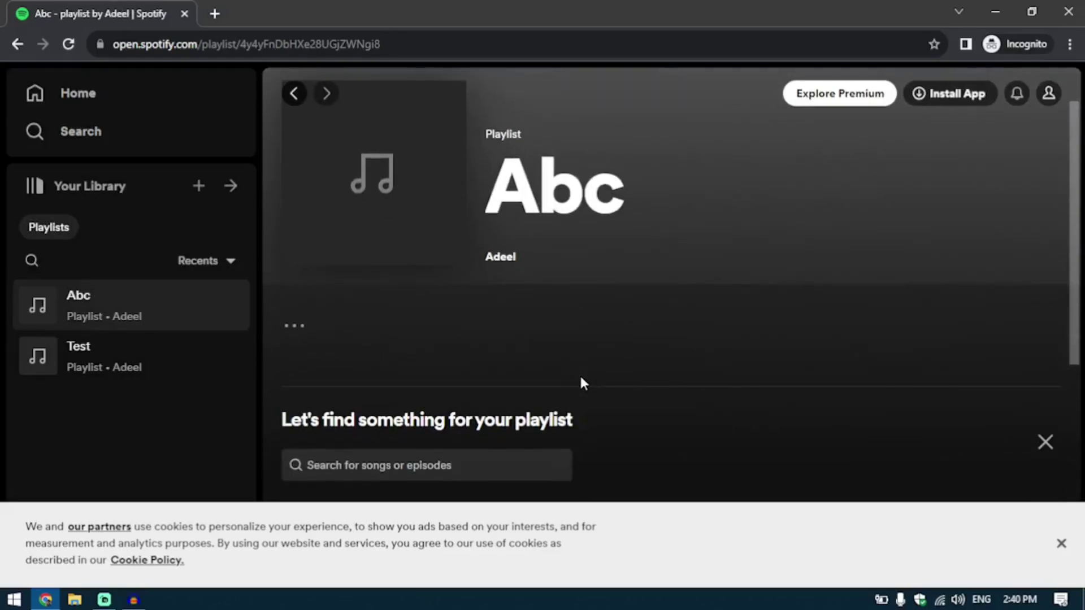
scroll(580, 382, "down", 3)
scroll(465, 307, "up", 3)
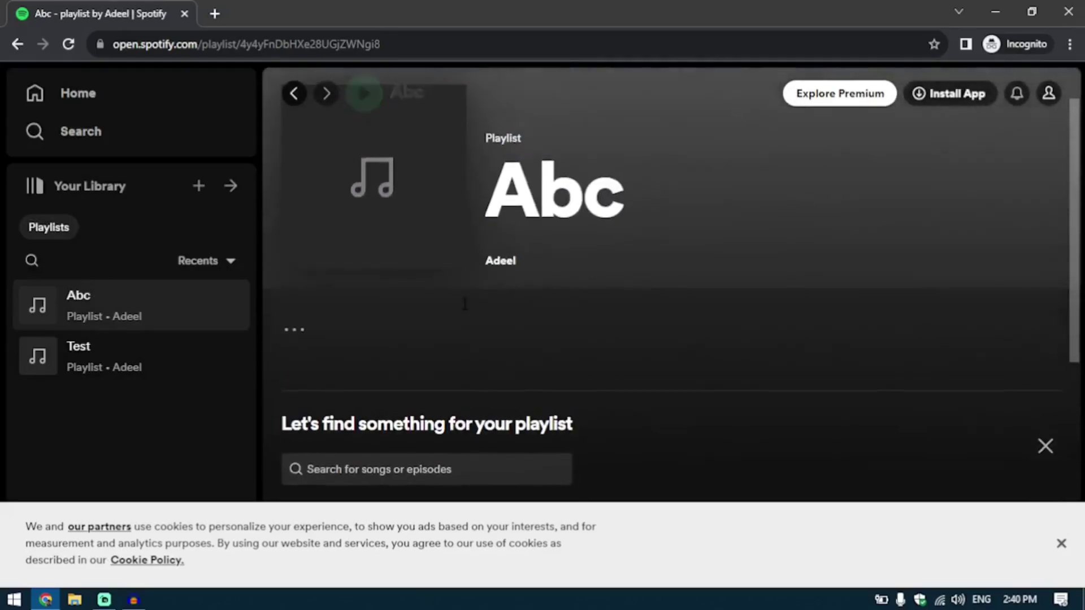
Step: Dismiss the Abc playlist's options menu and go to Search's Browse all page
left_click(293, 333)
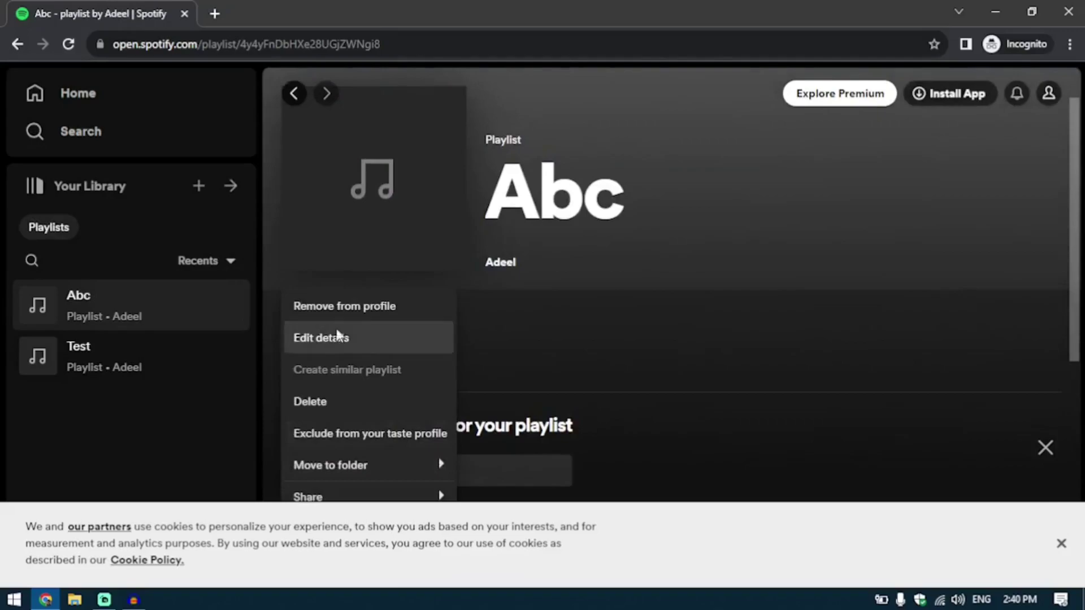
left_click(532, 399)
left_click(165, 144)
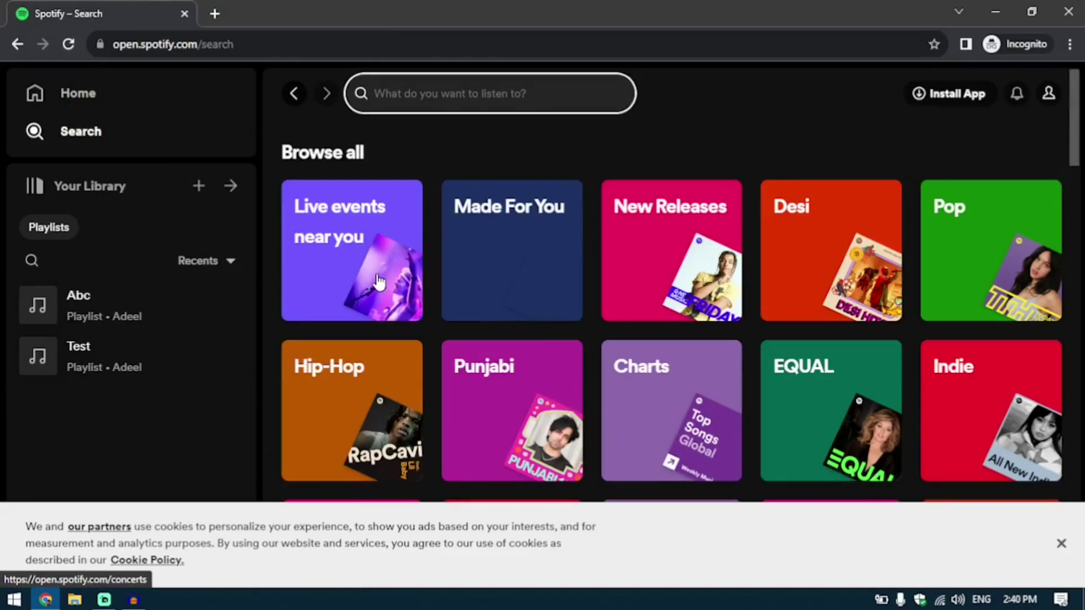
Step: Open the Conan Gray Mix from the Made For You category after visiting Live events
left_click(377, 279)
scroll(547, 337, "down", 1)
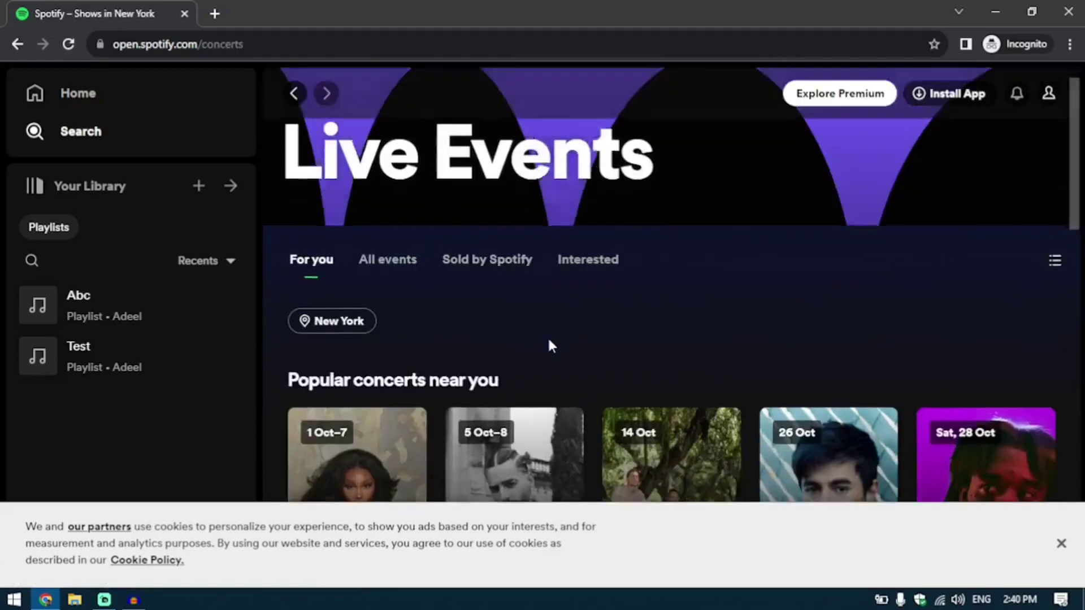
scroll(548, 336, "down", 1)
scroll(547, 336, "down", 5)
scroll(548, 336, "down", 2)
scroll(547, 336, "up", 4)
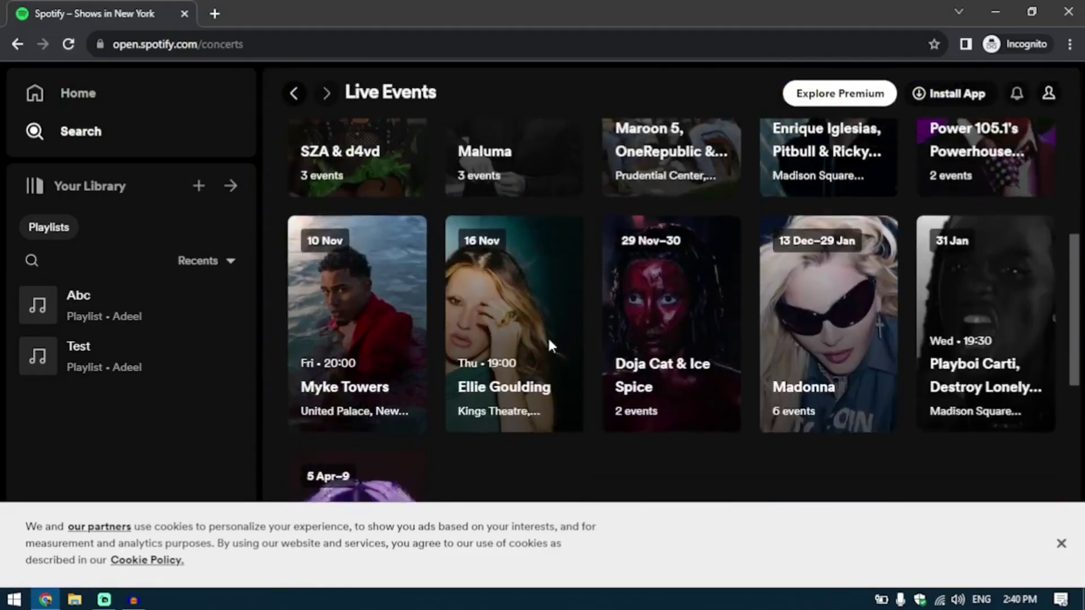
scroll(547, 336, "up", 1)
left_click(294, 93)
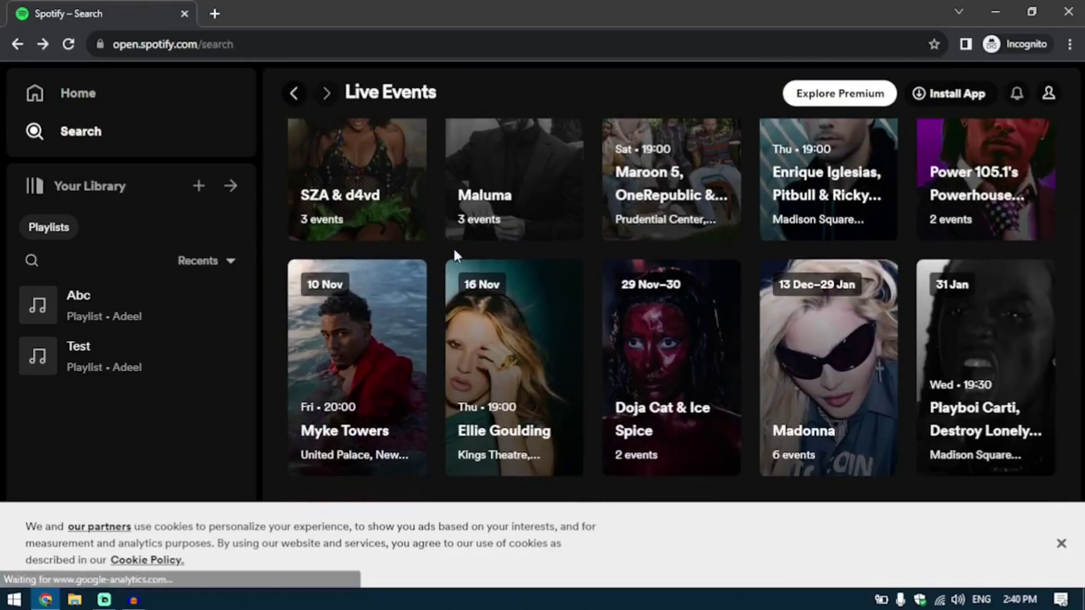
left_click(549, 316)
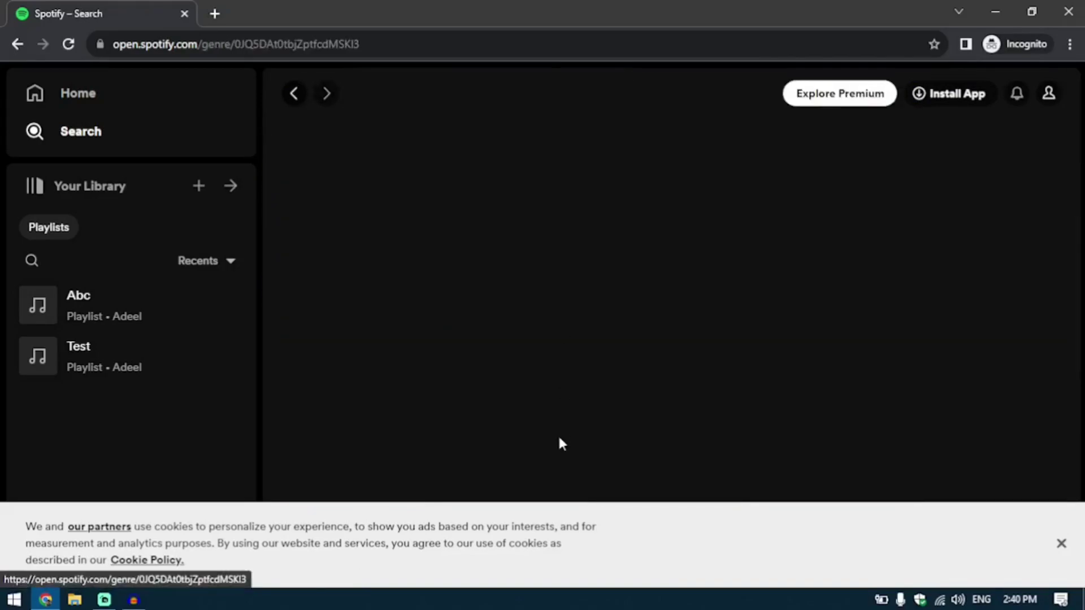
scroll(560, 451, "down", 2)
scroll(560, 450, "down", 3)
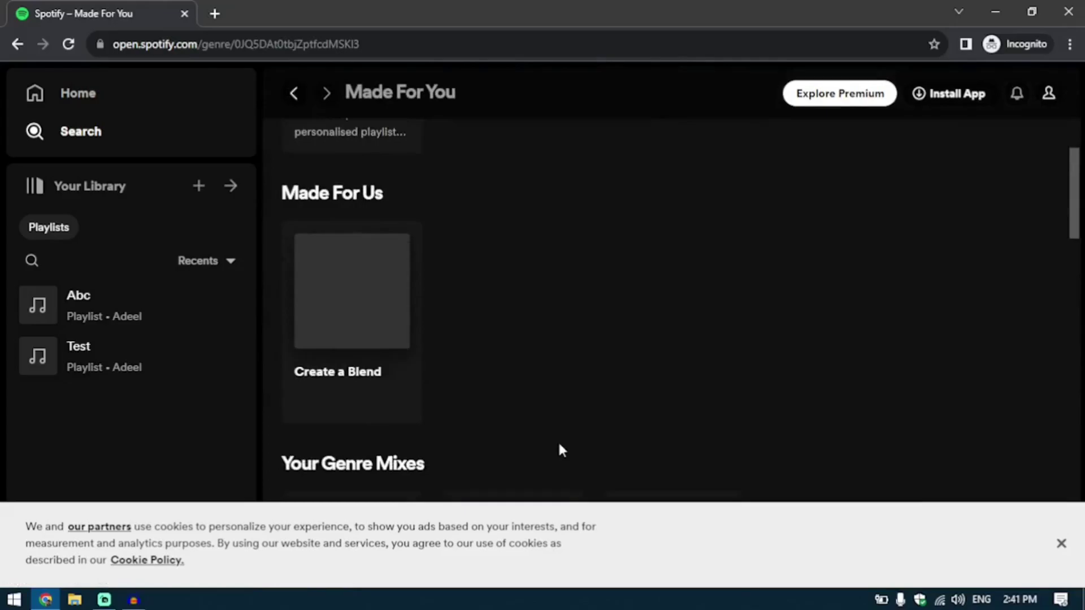
scroll(559, 450, "down", 4)
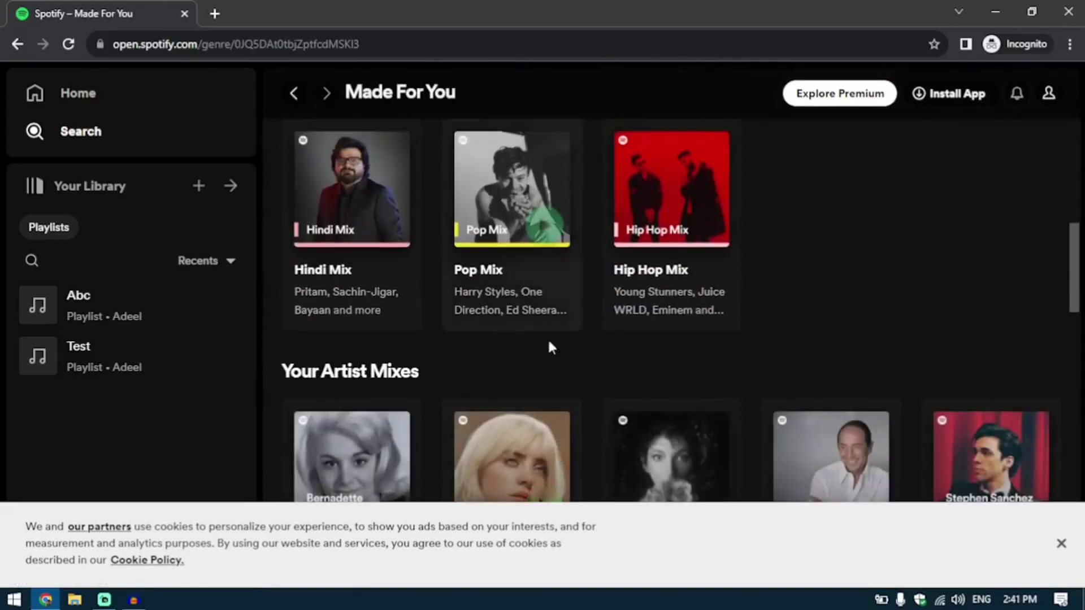
scroll(560, 391, "down", 3)
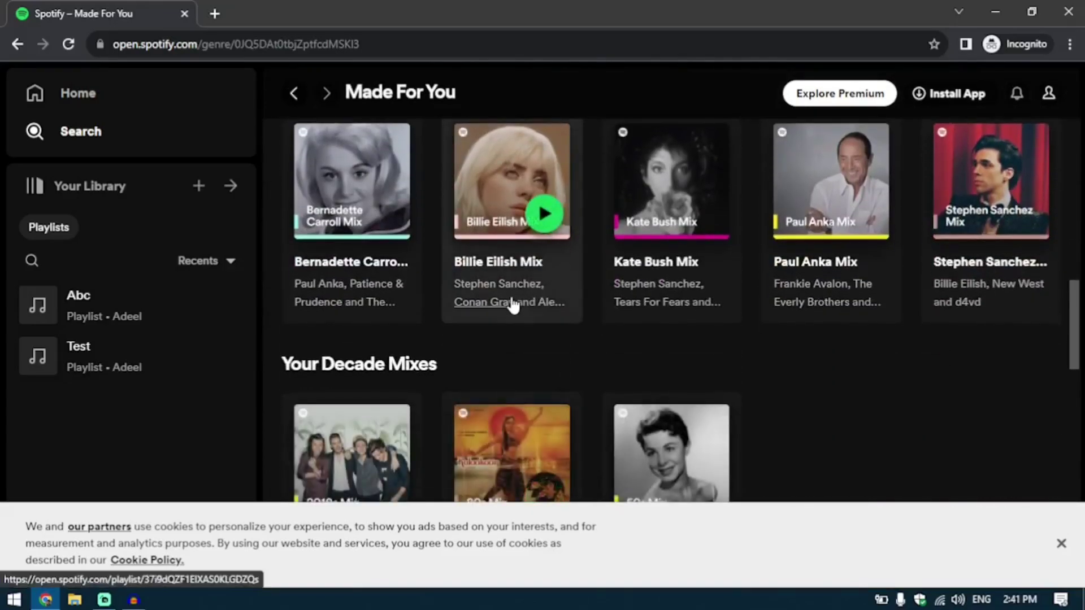
left_click(511, 302)
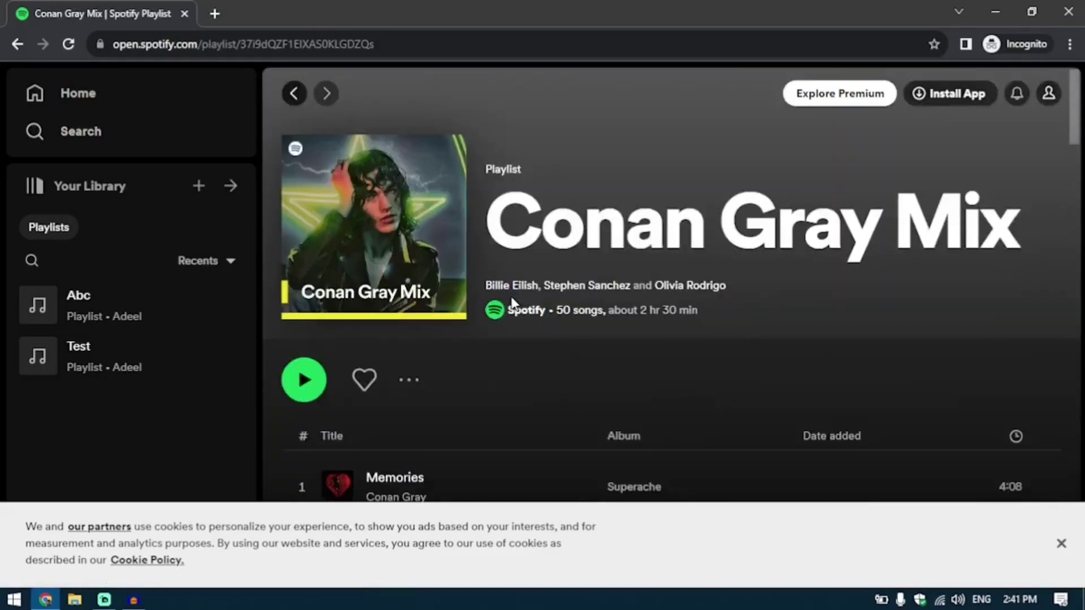
scroll(472, 409, "down", 2)
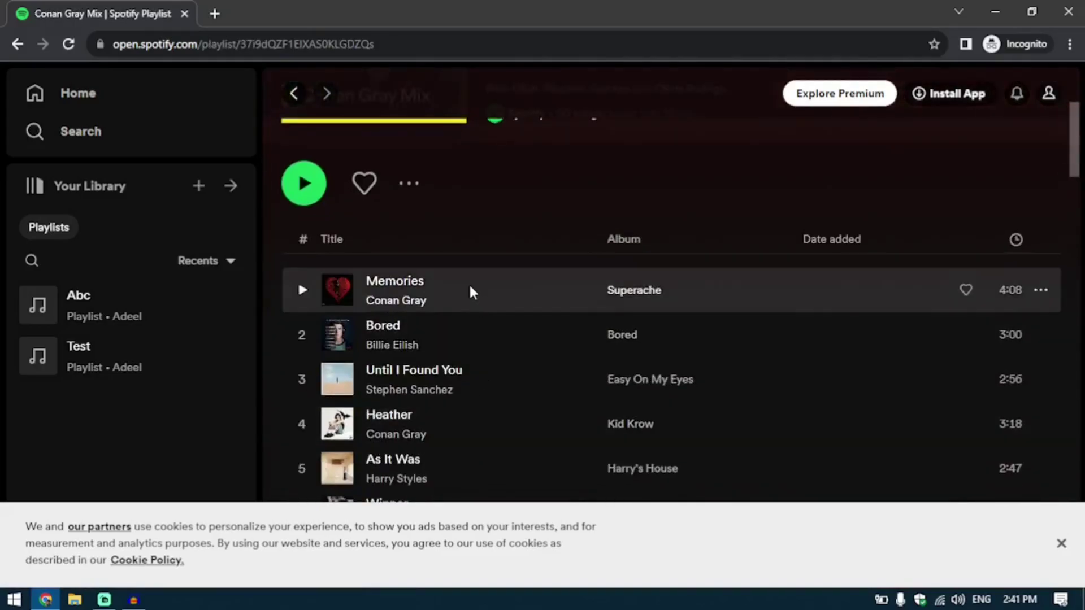
Step: Add Conan Gray's Memories to the Abc playlist via its right-click menu
right_click(471, 291)
mouse_move(519, 311)
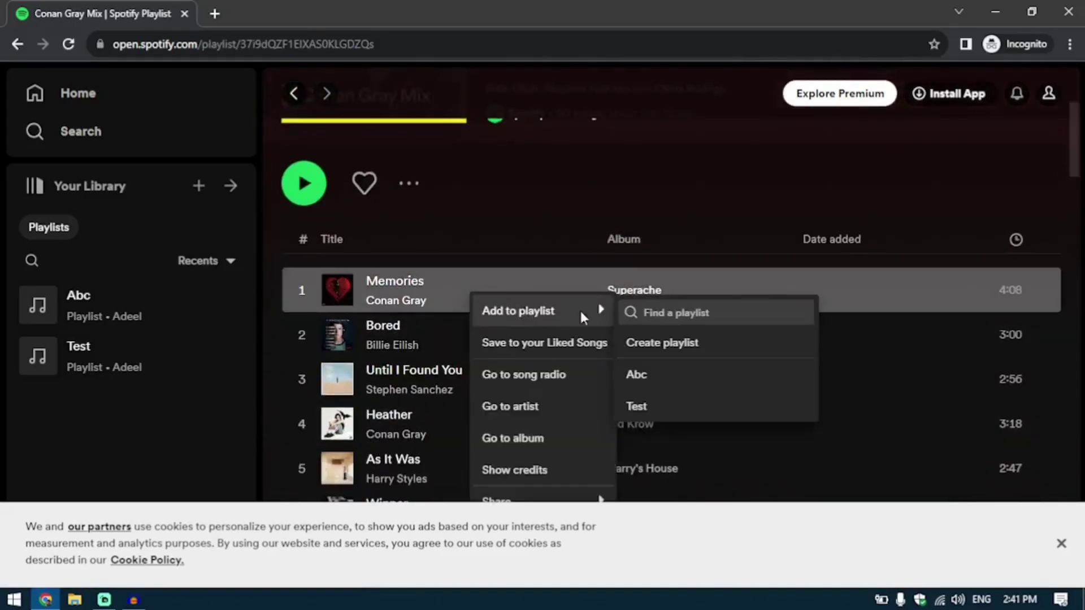
left_click(693, 377)
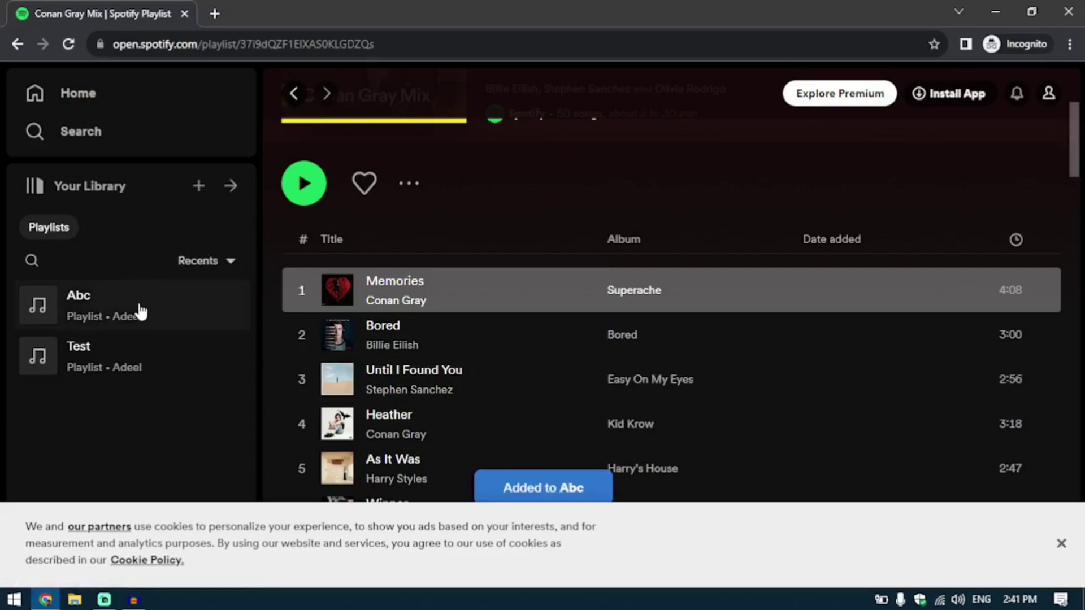